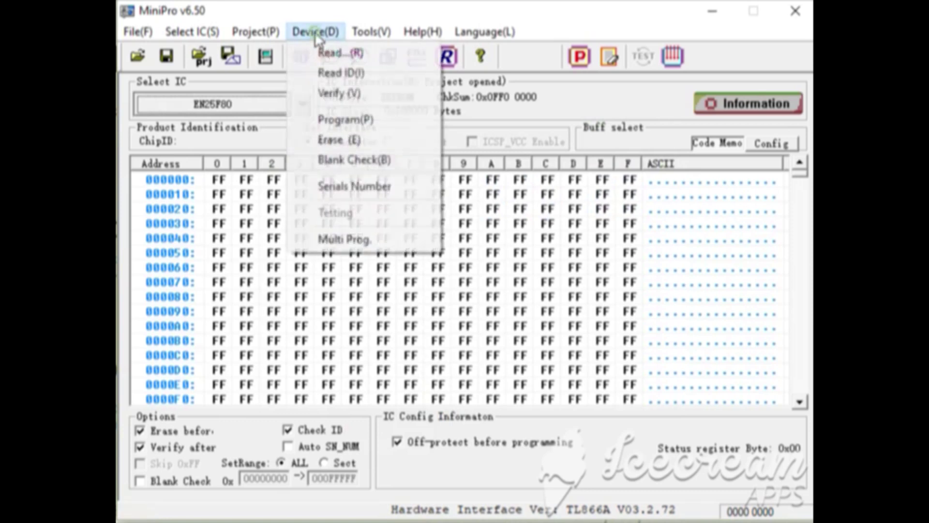
# - Read the EN25F80 chip's ID, and read its code memory and status register into the buffer
pyautogui.click(356, 73)
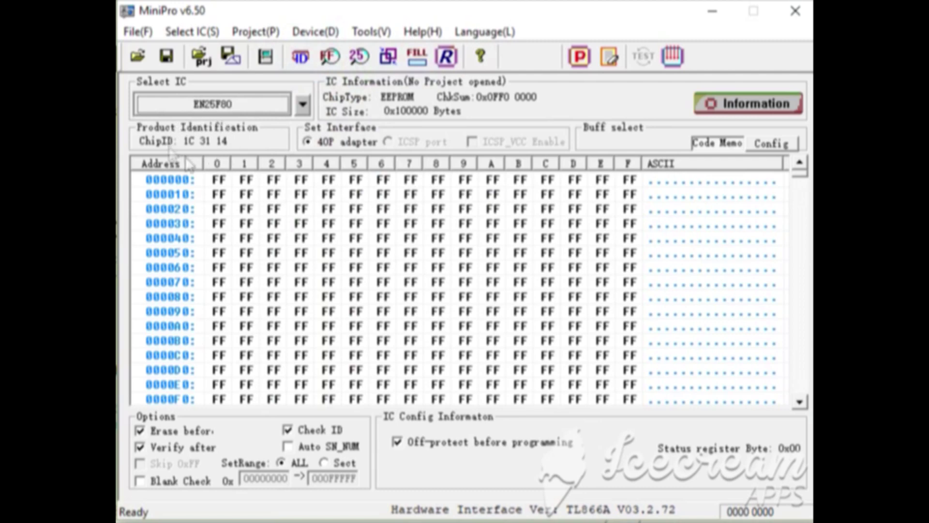
pyautogui.click(448, 62)
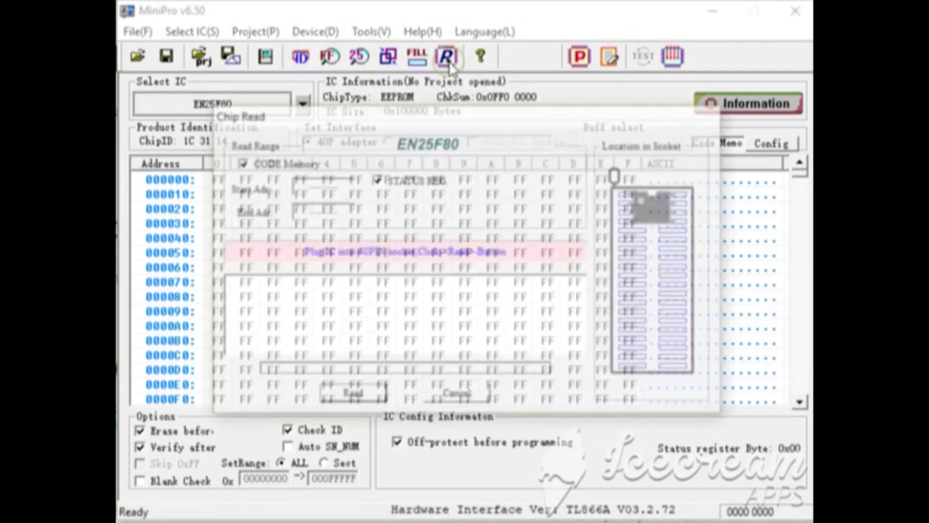
pyautogui.click(358, 395)
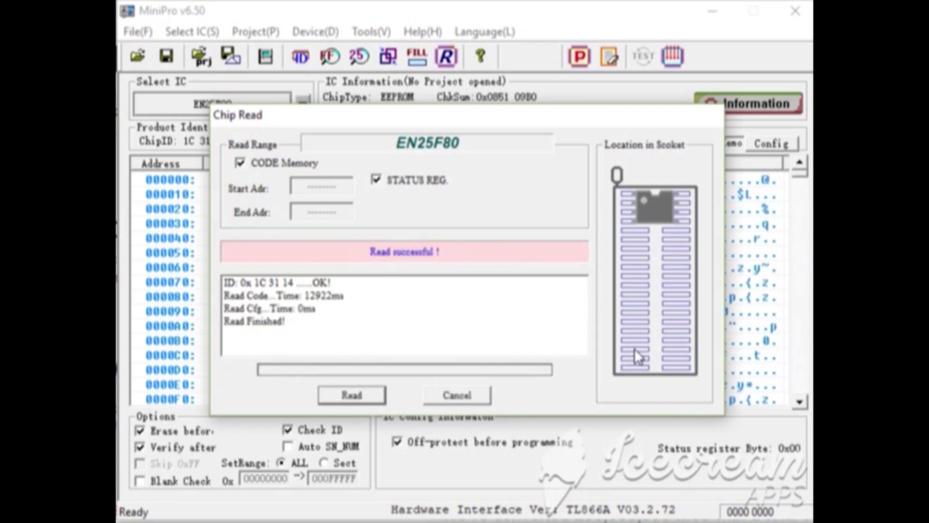
pyautogui.click(457, 395)
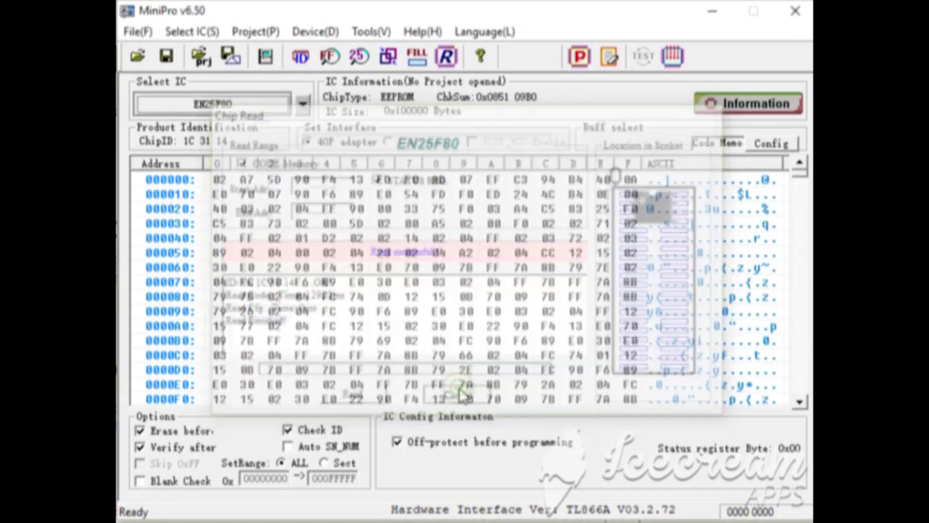
# - Start saving the buffer as a BIN file and create a desktop folder named Backup BIOS CQ62 for it
pyautogui.click(166, 57)
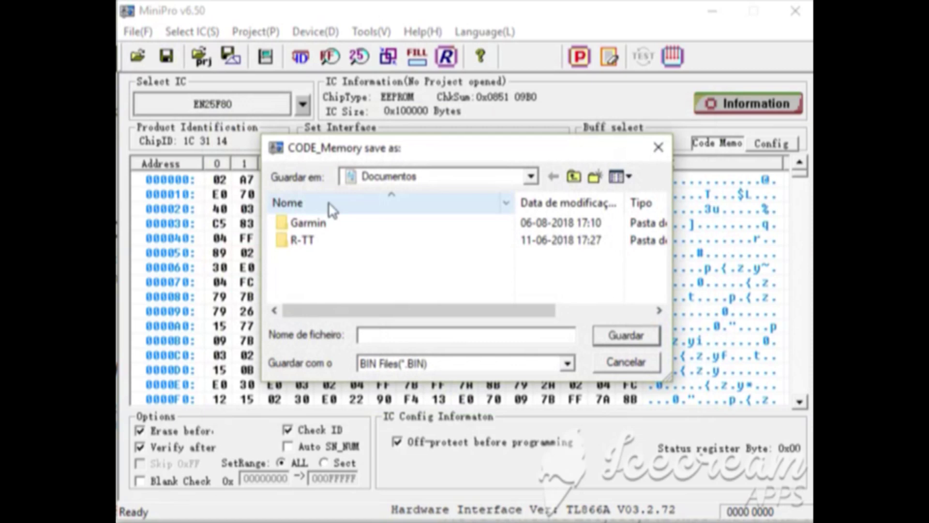
pyautogui.click(574, 177)
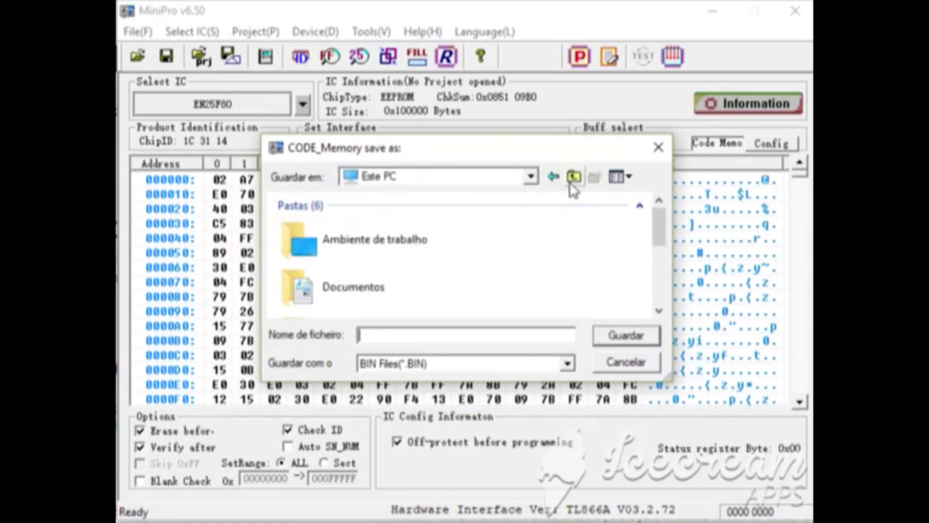
pyautogui.click(572, 179)
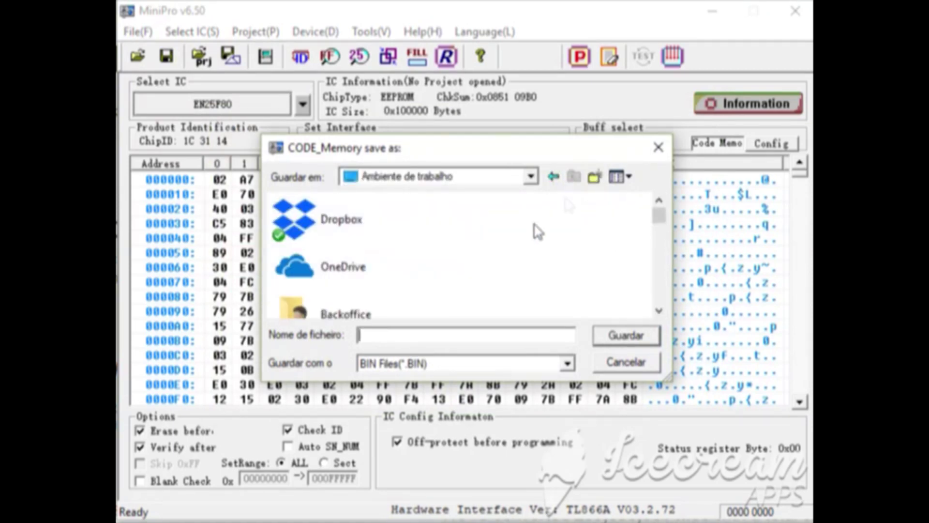
pyautogui.click(596, 179)
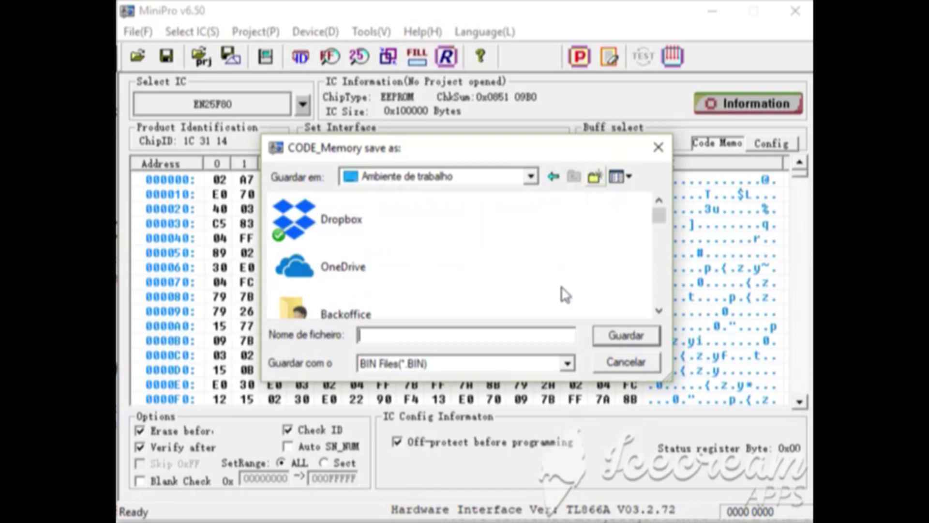
pyautogui.write('B')
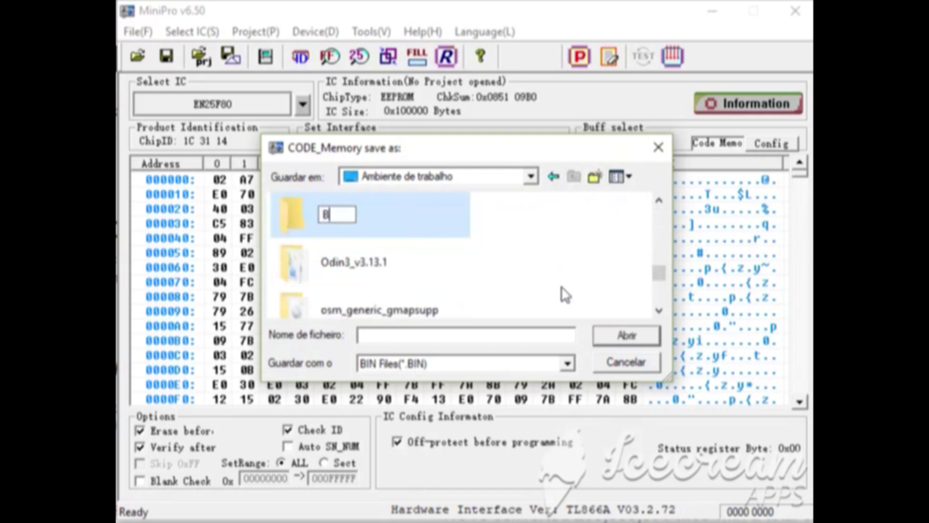
pyautogui.write('ackup B')
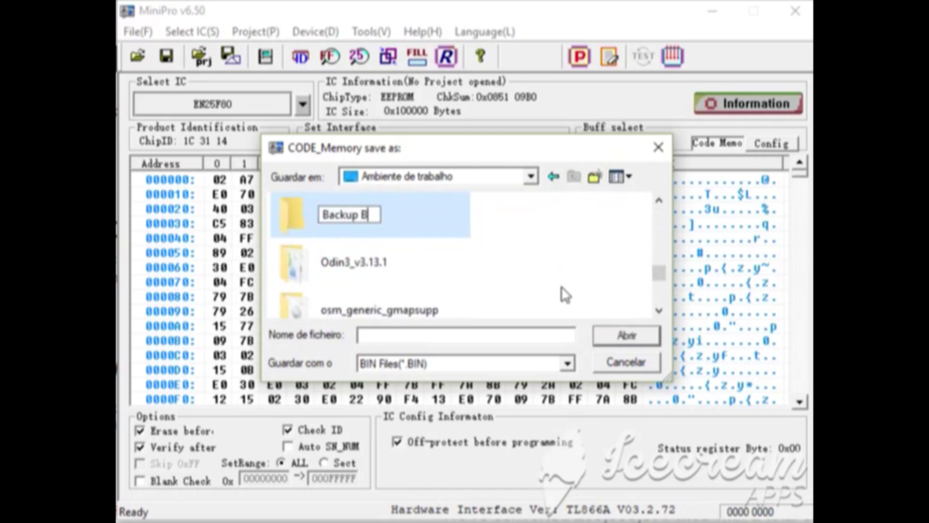
pyautogui.write('IOS C')
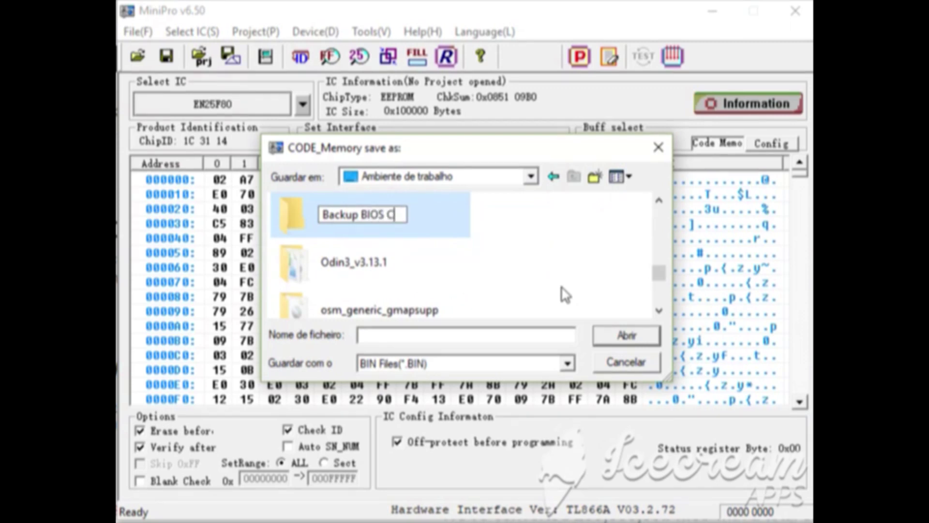
pyautogui.write('O62')
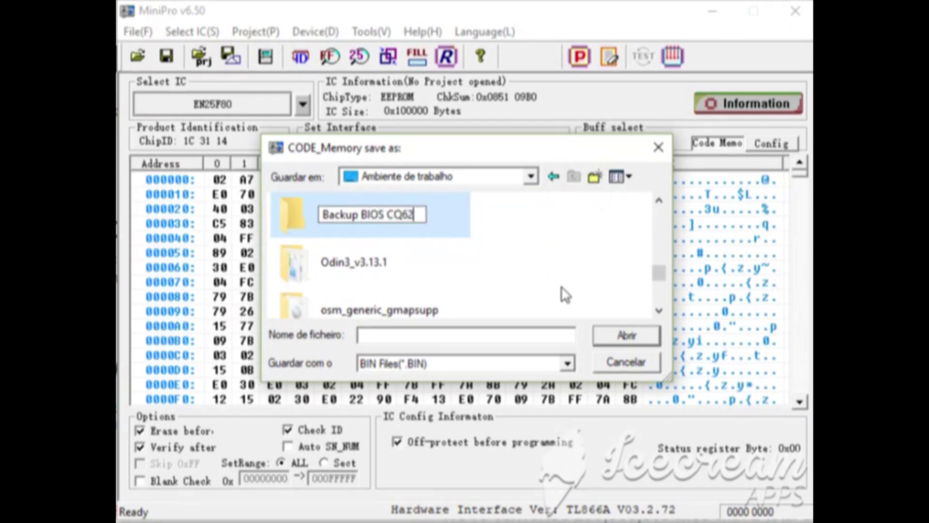
pyautogui.press('Return')
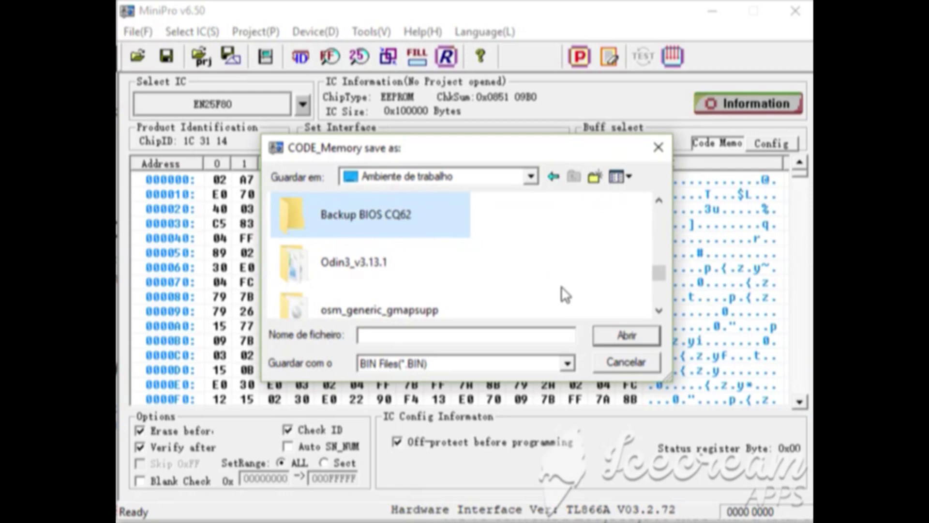
# - Save the code memory as Bios CQ62 in BIN format inside the Backup BIOS CQ62 folder
pyautogui.press('Return')
pyautogui.click(470, 333)
pyautogui.write('Bios CQ62')
pyautogui.hotkey('ctrl', 'a')
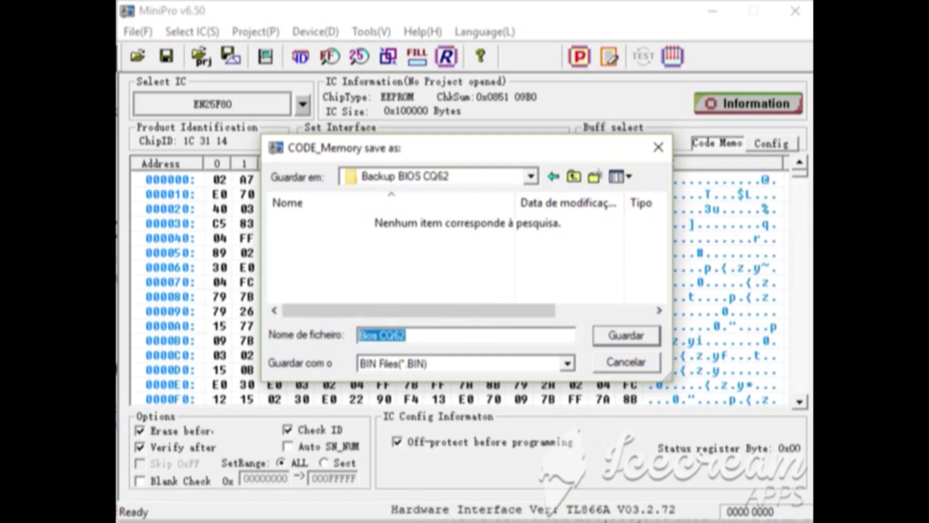
pyautogui.press('Return')
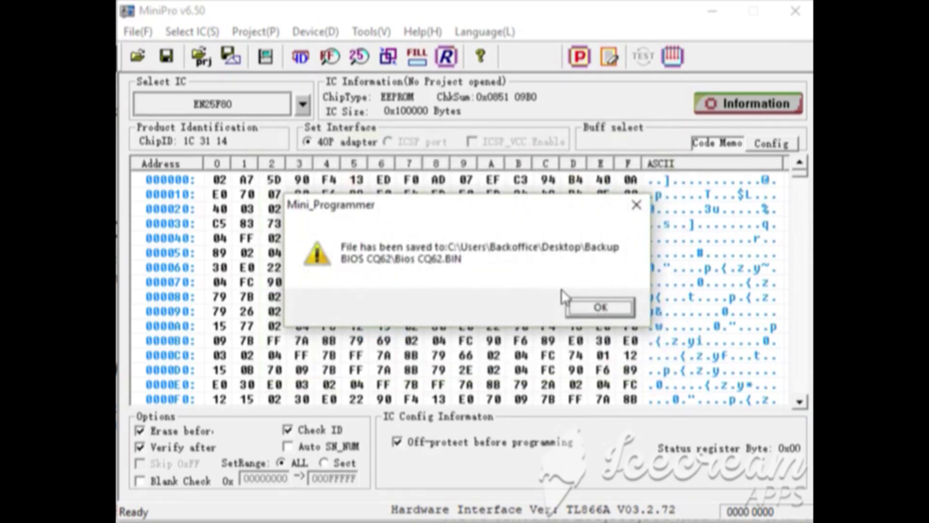
pyautogui.click(588, 310)
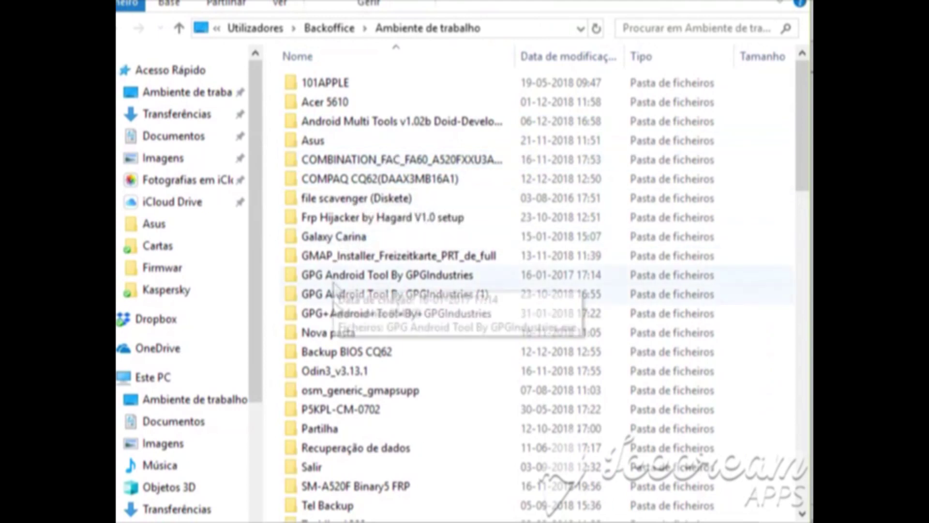
# - In File Explorer, open the Backup BIOS CQ62 folder and check the file size in the properties of Bios CQ62.BIN
pyautogui.doubleClick(338, 352)
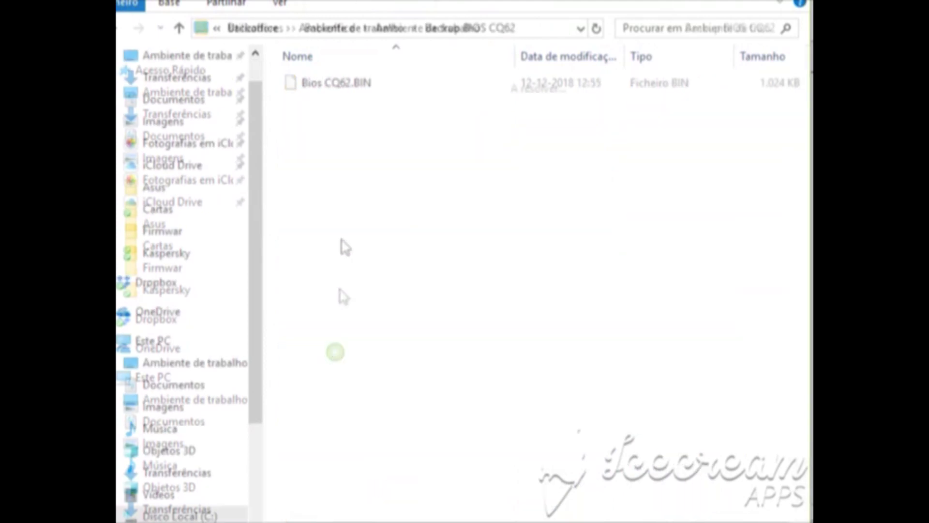
pyautogui.click(338, 86)
pyautogui.rightClick(334, 88)
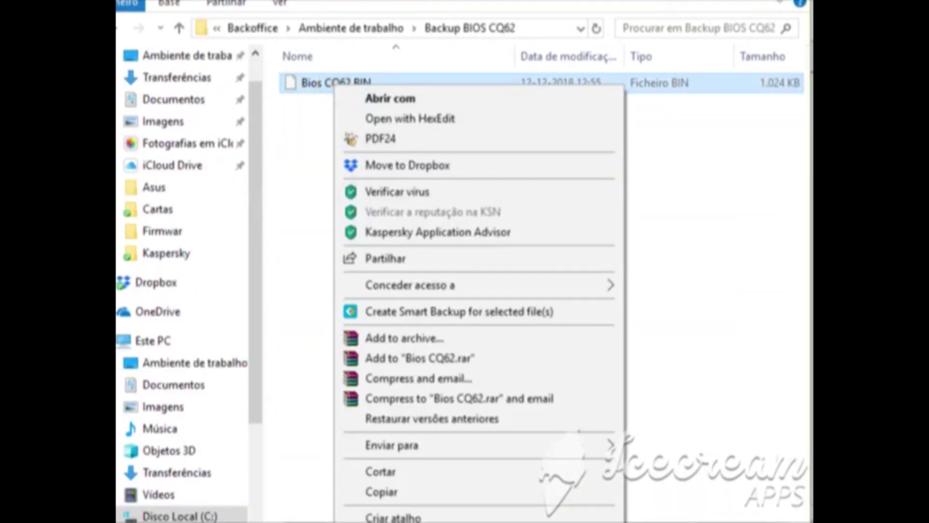
pyautogui.press('r')
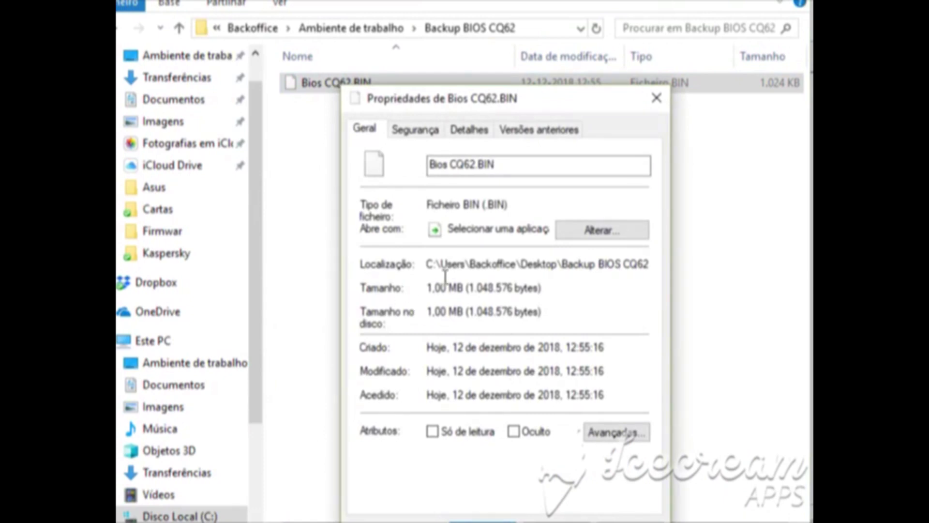
pyautogui.press('Escape')
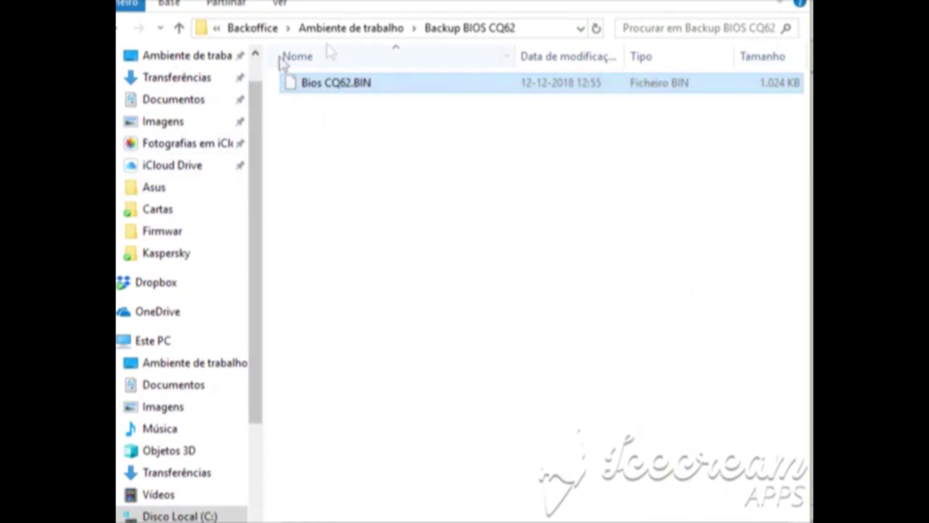
# - Open the desktop folder COMPAQ CQ62(DAAX3MB16A1) and check the file size in the properties of ORG 08.bin
pyautogui.click(355, 30)
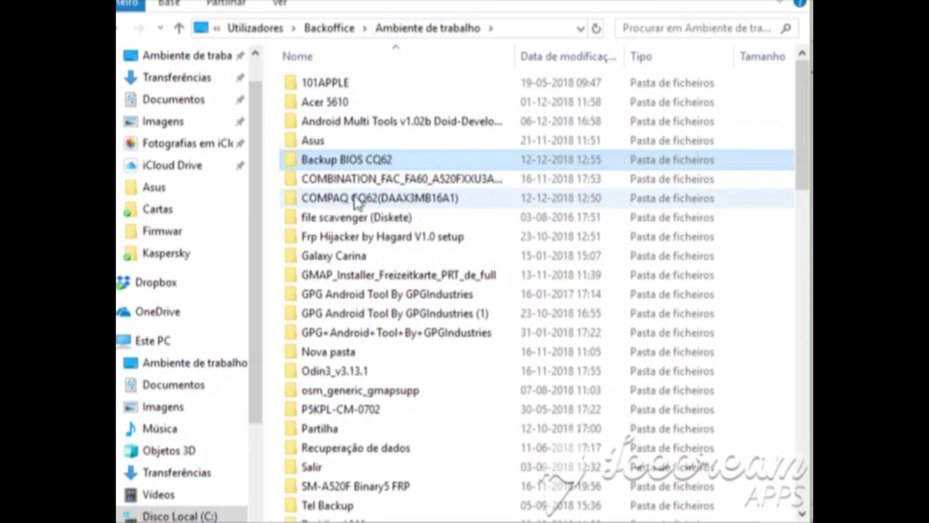
pyautogui.doubleClick(357, 199)
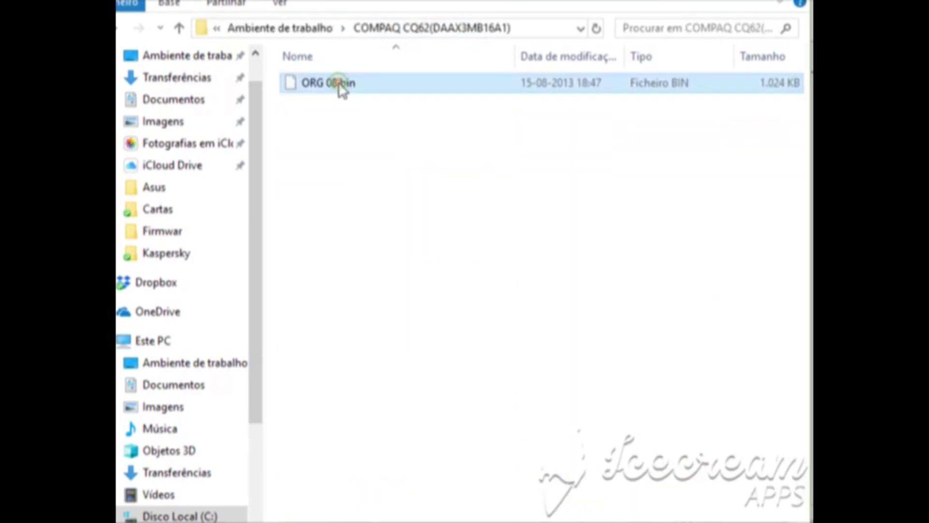
pyautogui.rightClick(344, 90)
pyautogui.click(371, 415)
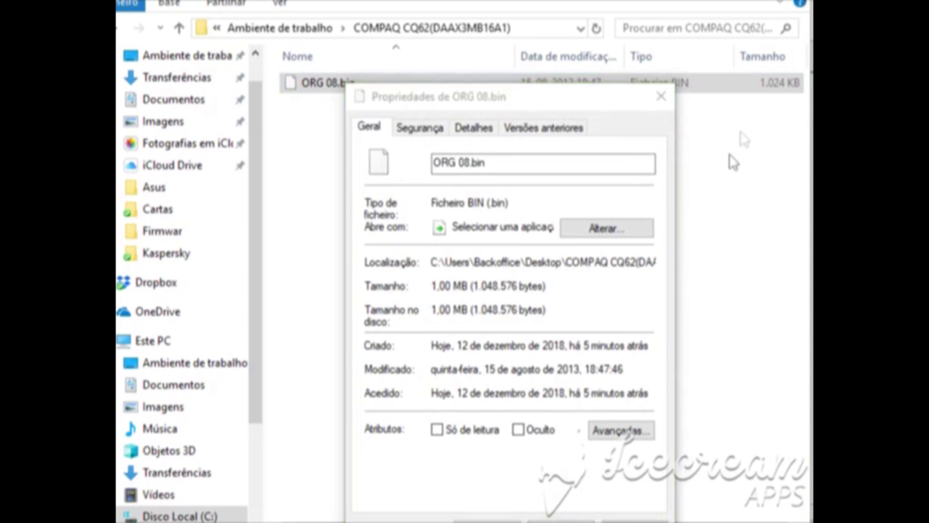
pyautogui.click(665, 101)
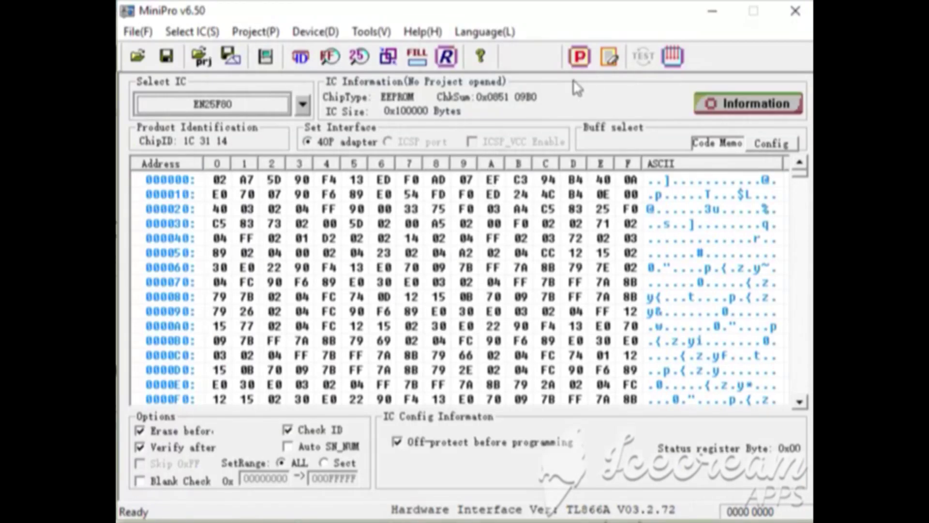
# - Switch back to MiniPro and erase the EN25F80 chip
pyautogui.click(611, 58)
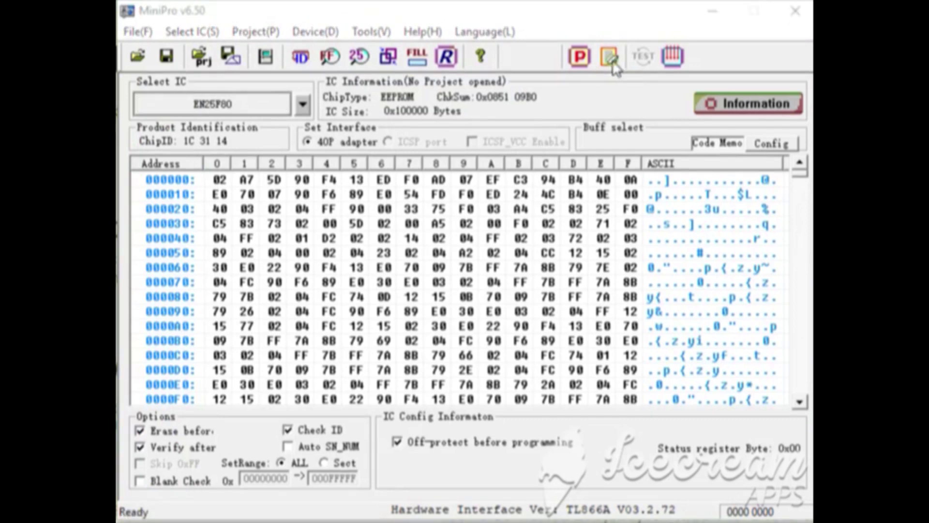
pyautogui.click(353, 394)
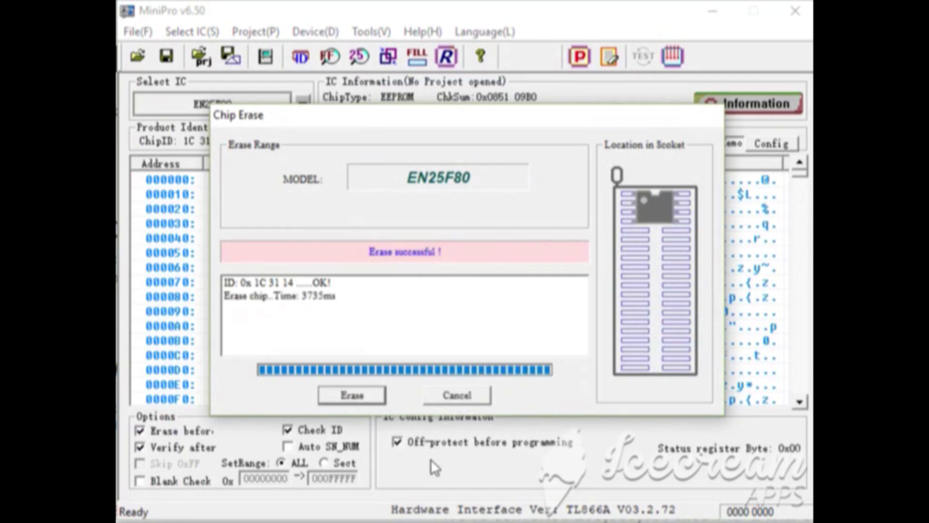
pyautogui.click(457, 396)
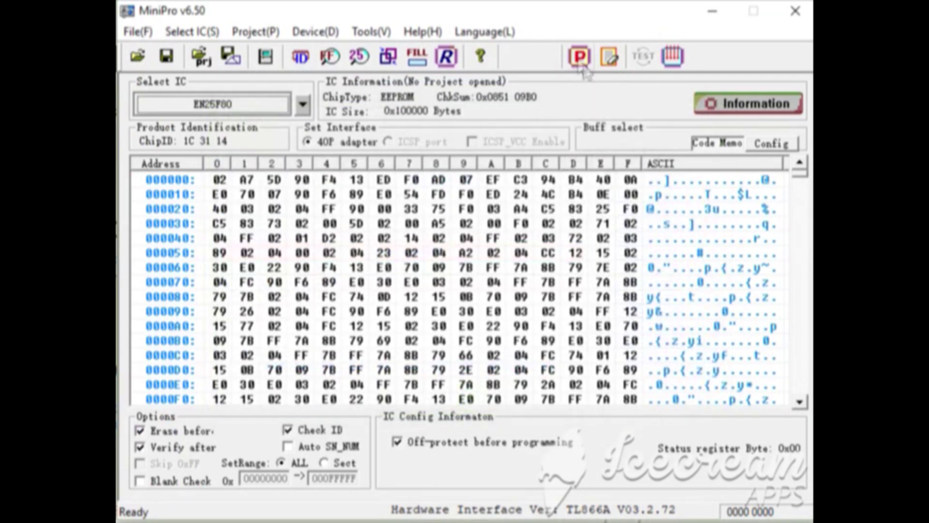
# - Read the erased EN25F80 chip again to check its contents in the buffer
pyautogui.click(446, 56)
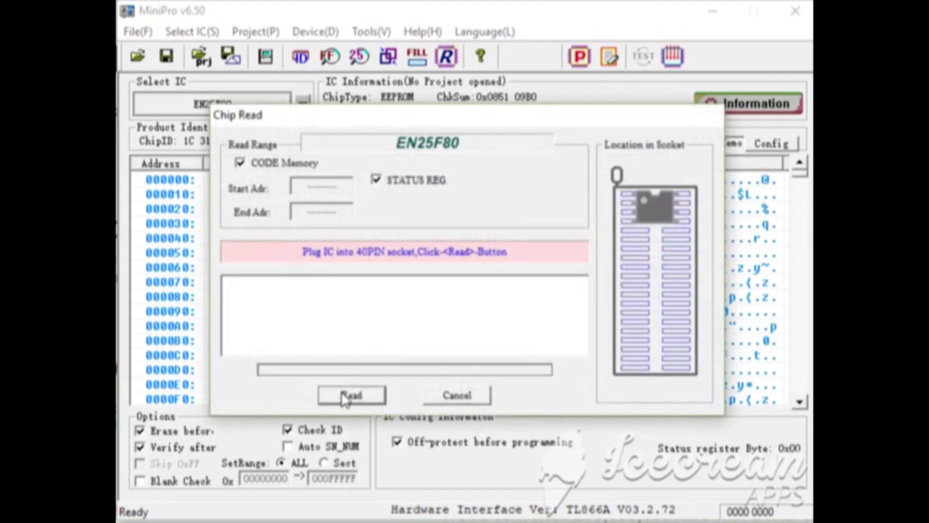
pyautogui.click(344, 396)
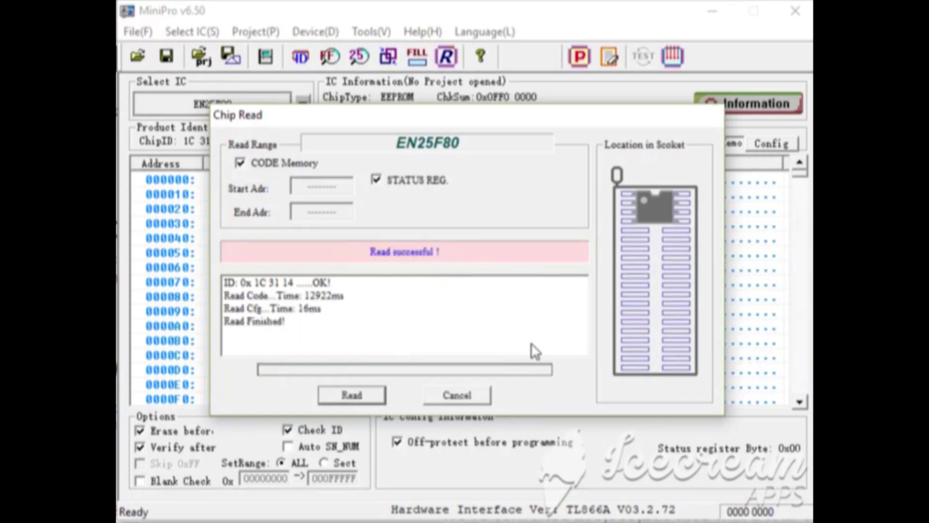
pyautogui.click(458, 395)
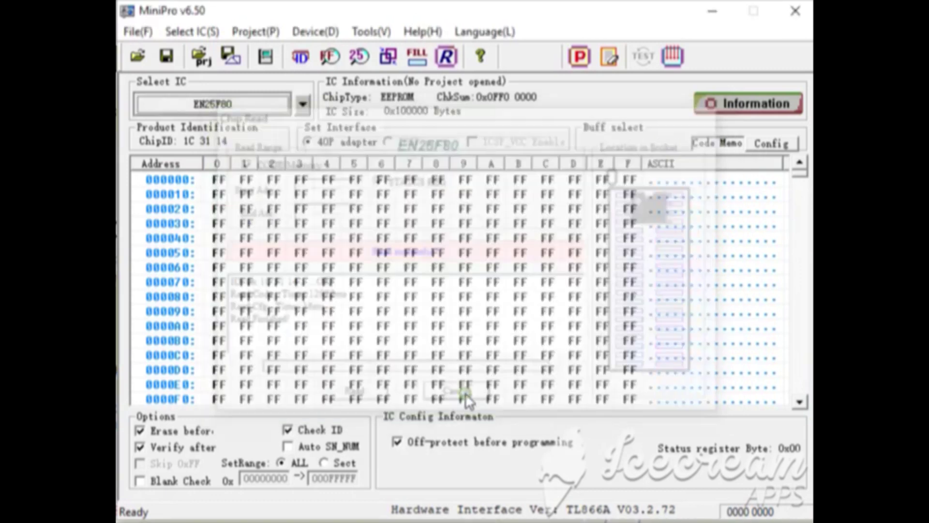
# - Load ORG 08.bin from the desktop folder COMPAQ CQ62(DAAX3MB16A1) into the code memory buffer as binary, with the default load options
pyautogui.click(137, 56)
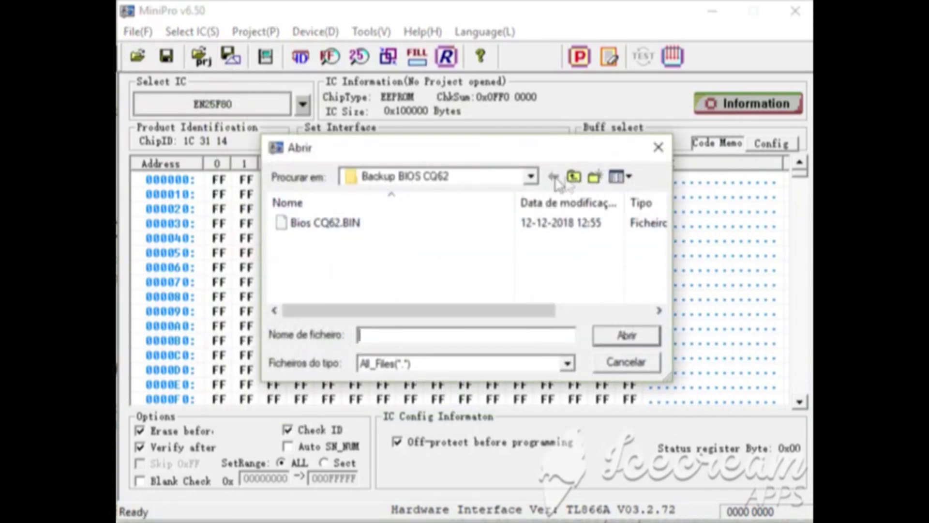
pyautogui.click(574, 176)
pyautogui.scroll(10, 379, 286)
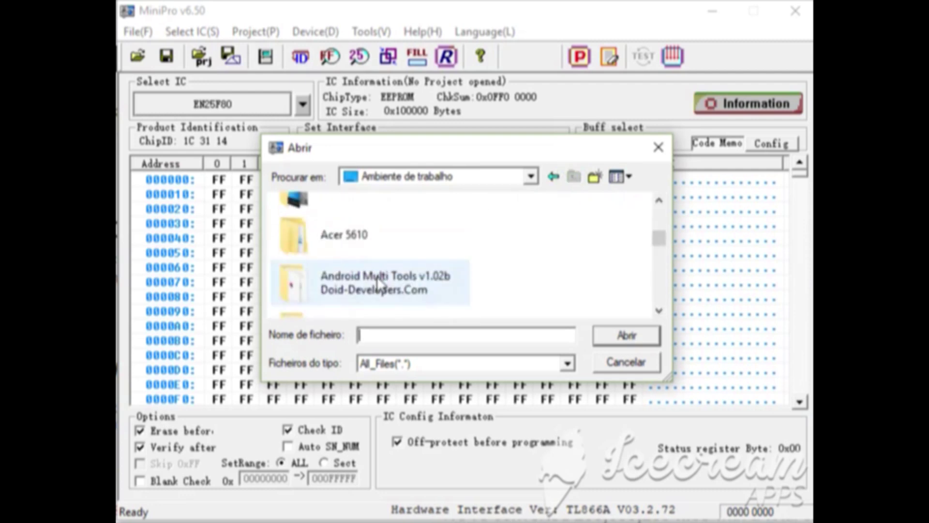
pyautogui.scroll(-3, 380, 285)
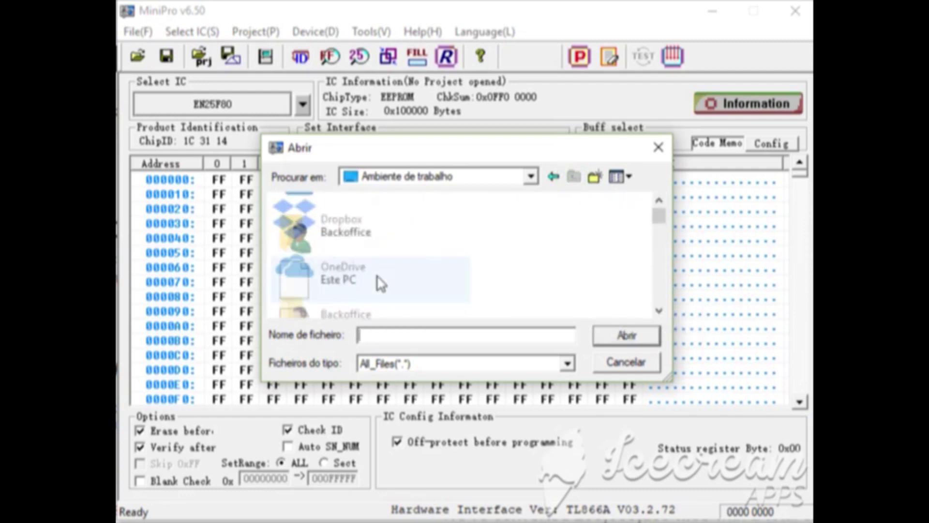
pyautogui.scroll(-15, 481, 272)
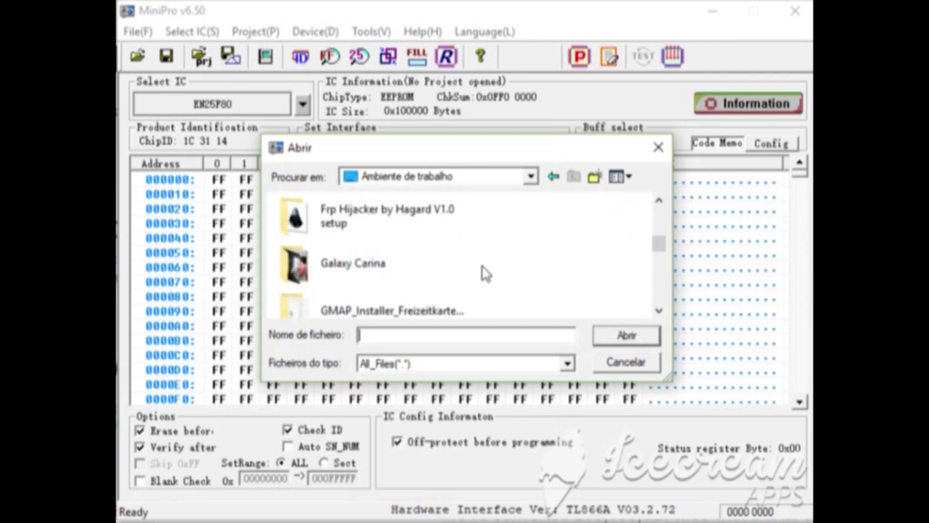
pyautogui.scroll(-8, 486, 274)
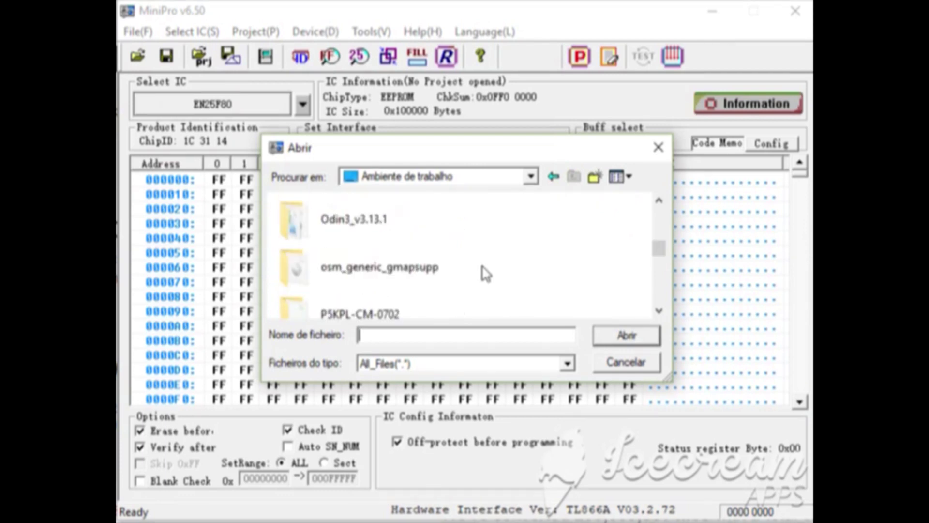
pyautogui.scroll(-10, 485, 274)
pyautogui.scroll(20, 486, 274)
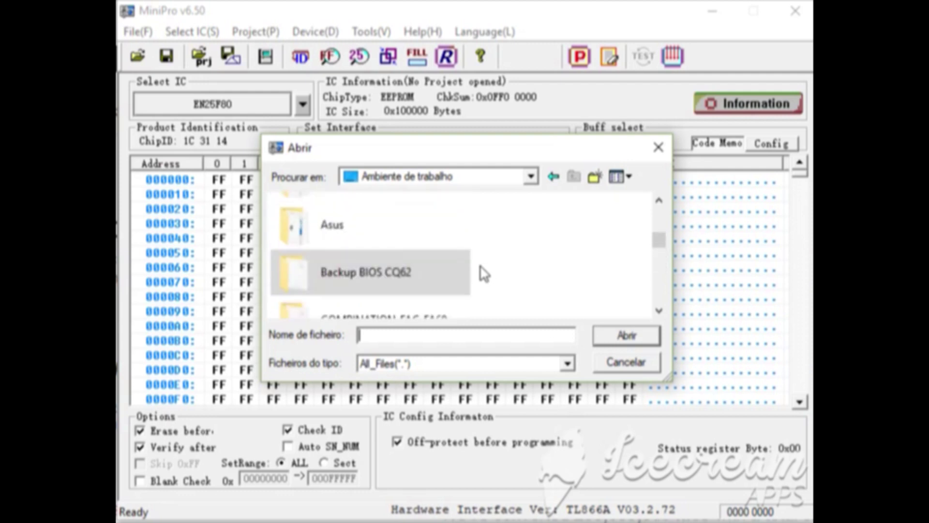
pyautogui.scroll(-2, 485, 274)
pyautogui.doubleClick(319, 282)
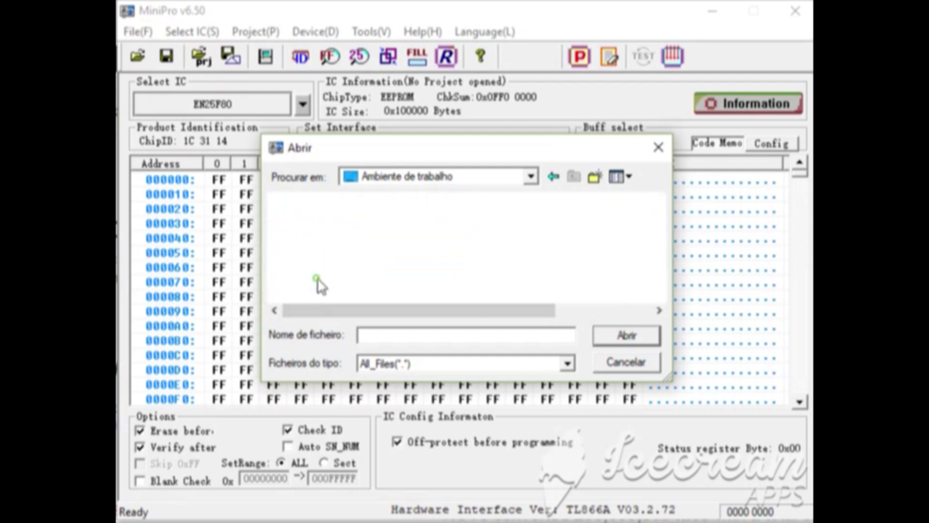
pyautogui.doubleClick(315, 221)
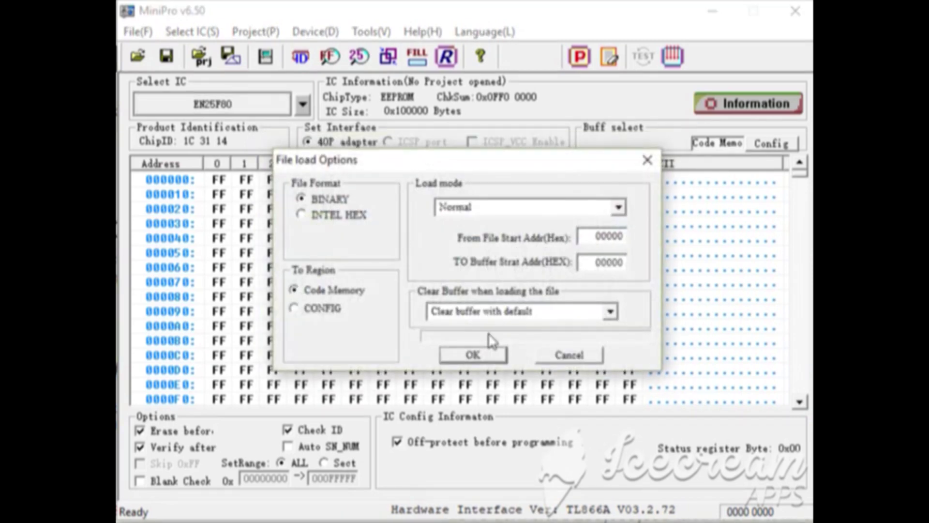
pyautogui.click(472, 356)
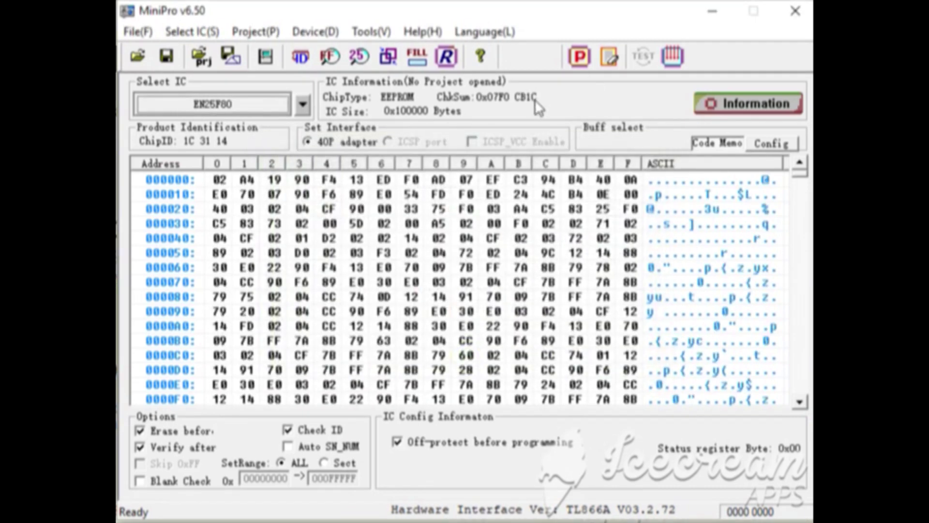
# - Program the EN25F80 chip with the loaded BIOS, including code memory and the status register, and close the programming dialog when finished
pyautogui.click(579, 56)
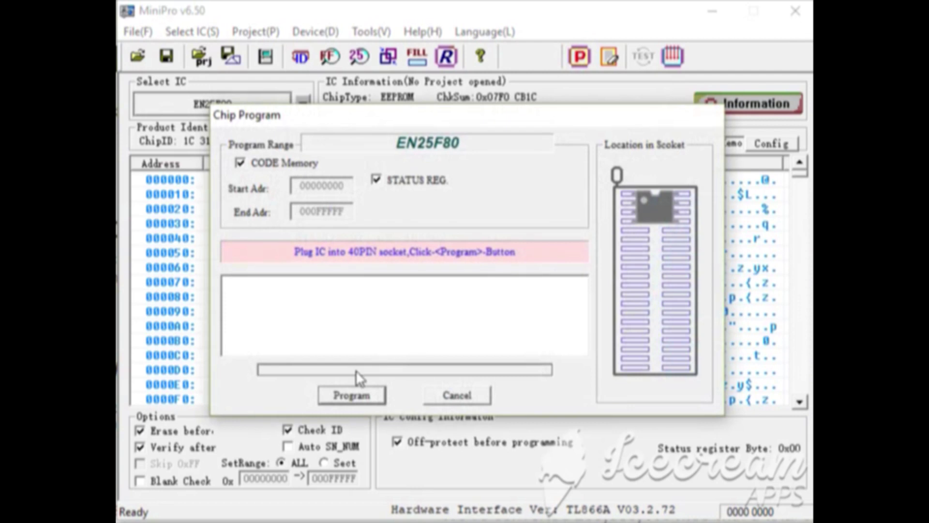
pyautogui.click(356, 393)
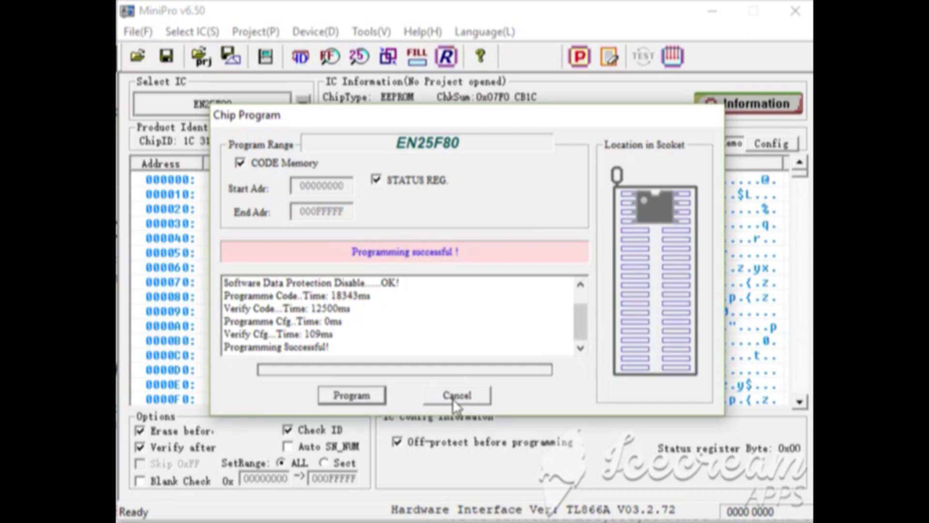
pyautogui.click(455, 396)
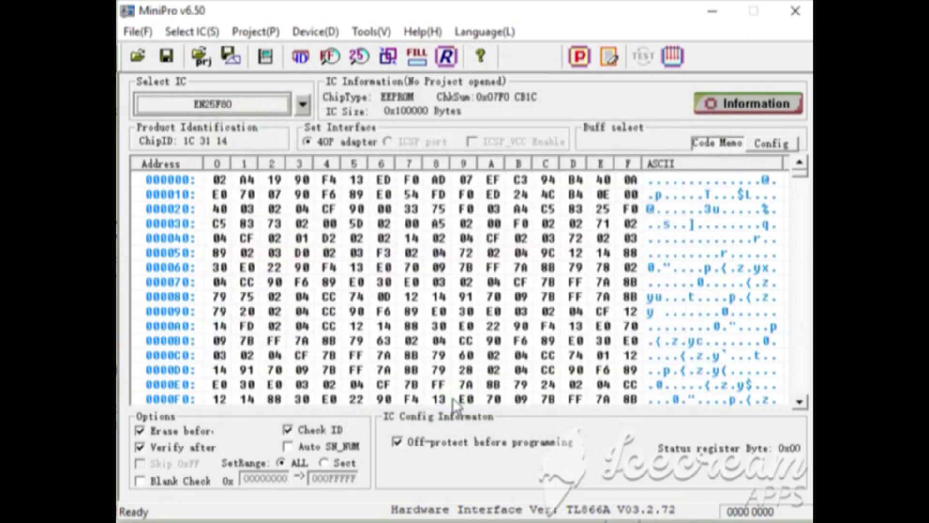